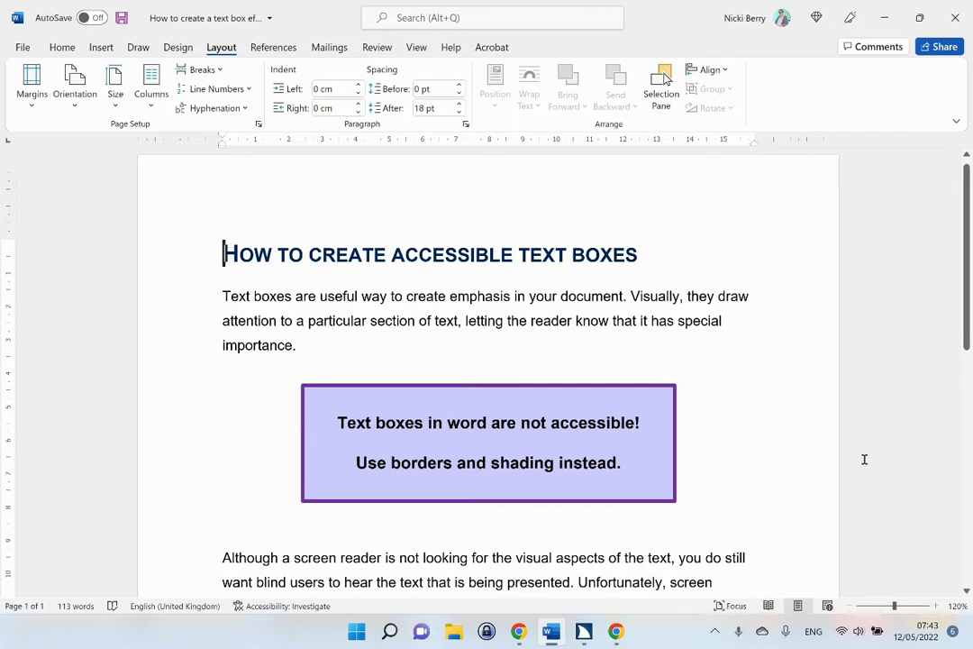
- Review the document down to the Although paragraph and check the text box's two message lines
key("Down")
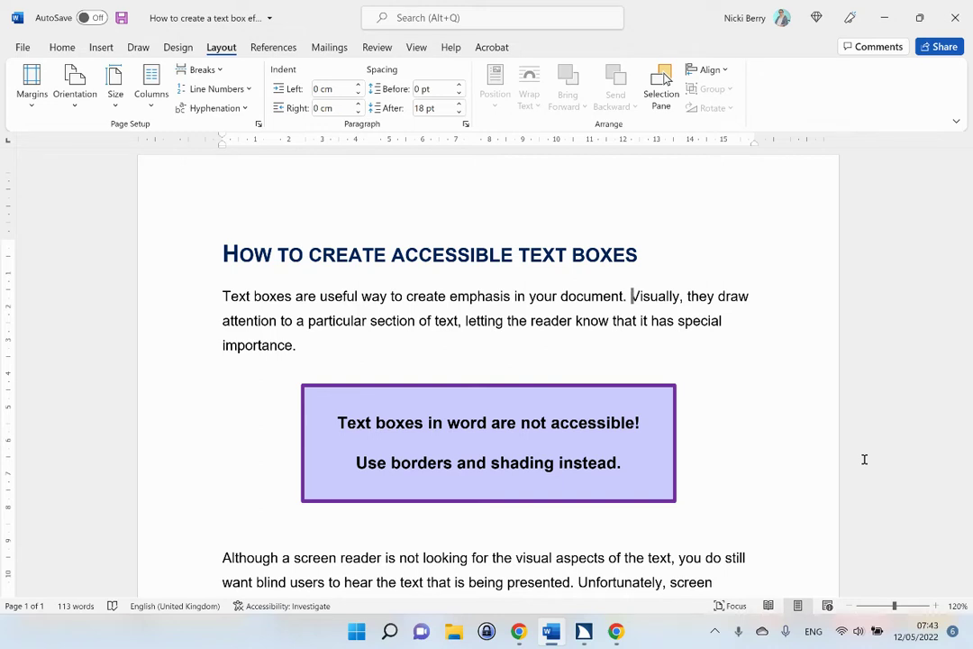
key("ctrl+Down")
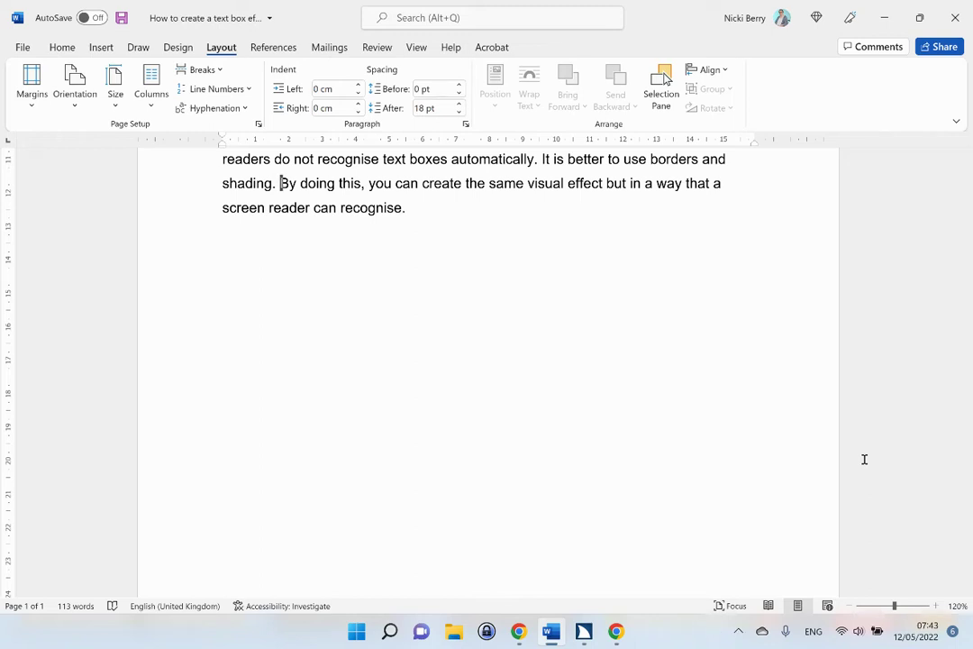
left_click(615, 632)
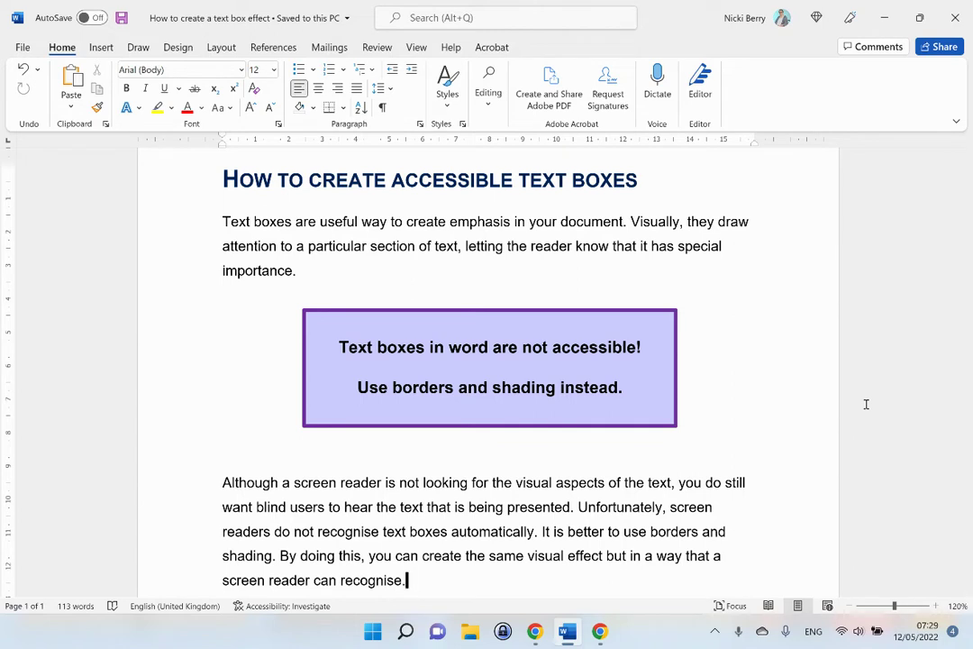
scroll(866, 403, "up", 1)
scroll(866, 403, "down", 2)
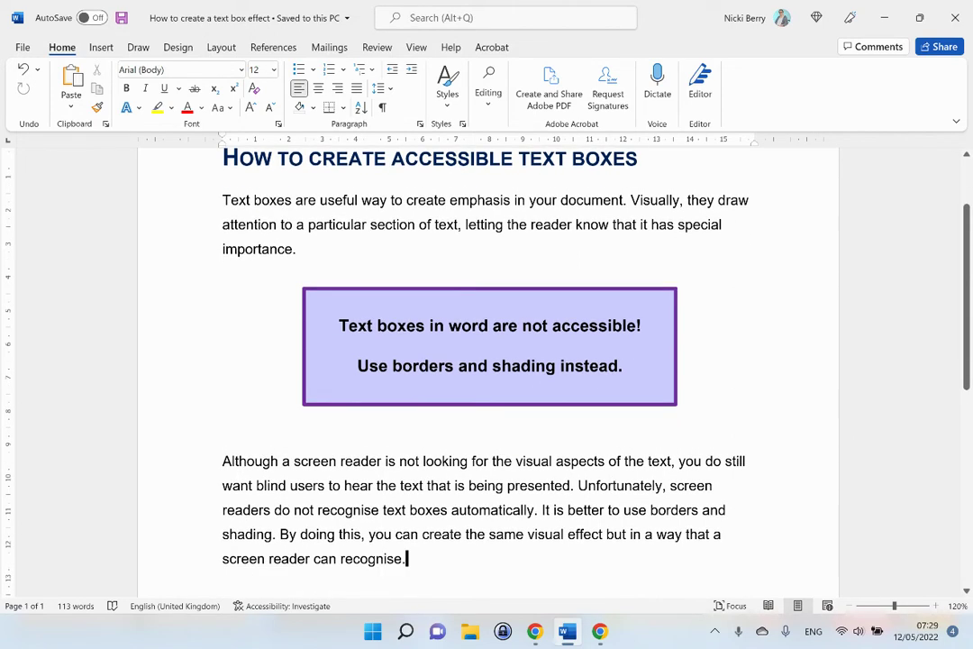
scroll(406, 588, "up", 1)
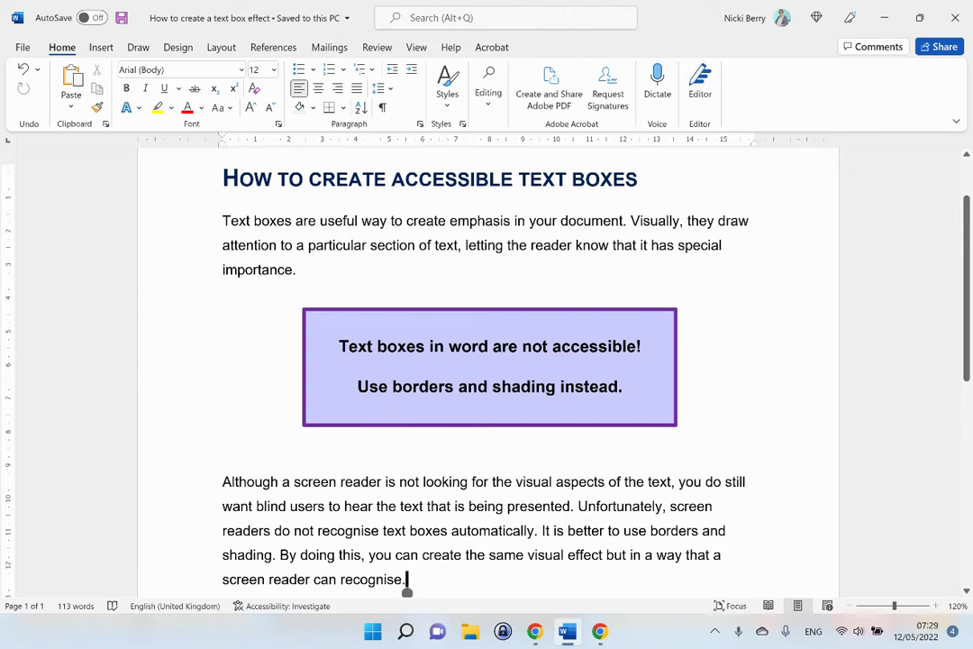
left_click(343, 346)
left_click(343, 385)
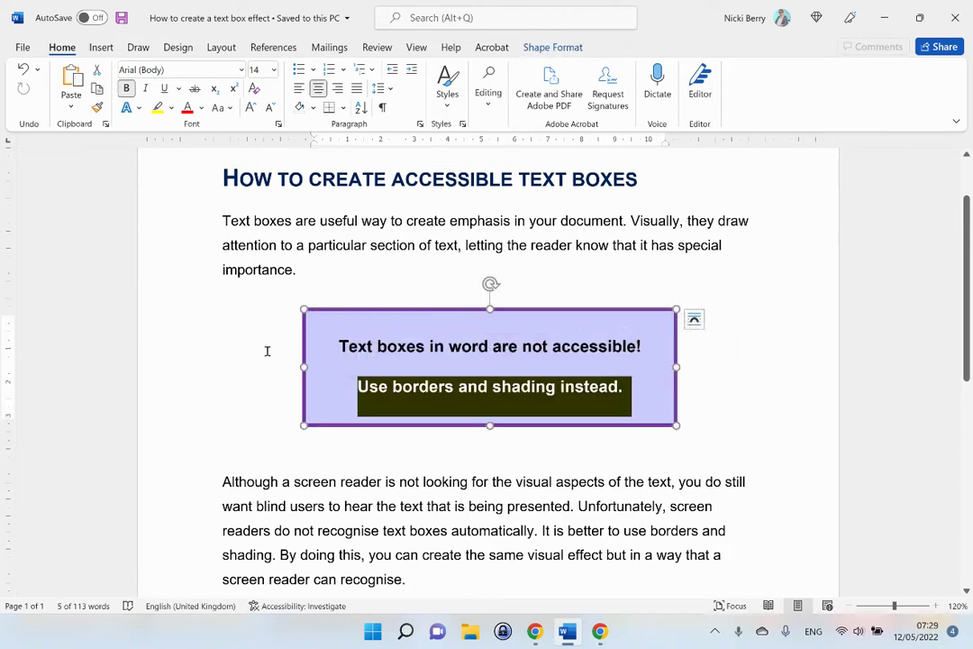
left_click(270, 270)
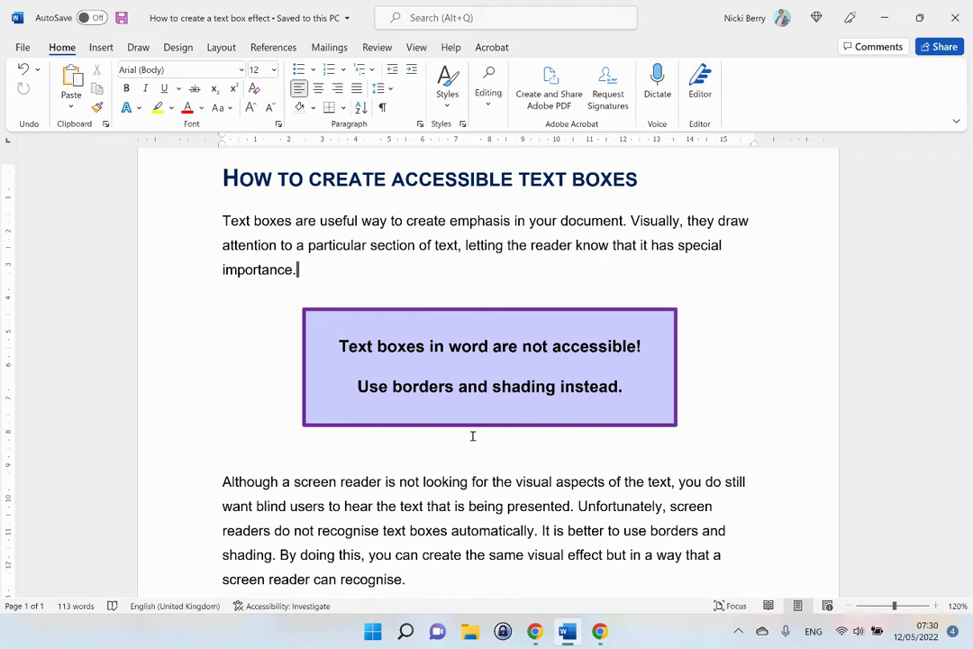
- Copy the text box's message, then move the box below the Although paragraph
left_click_drag(339, 344, 671, 398)
key("ctrl+c")
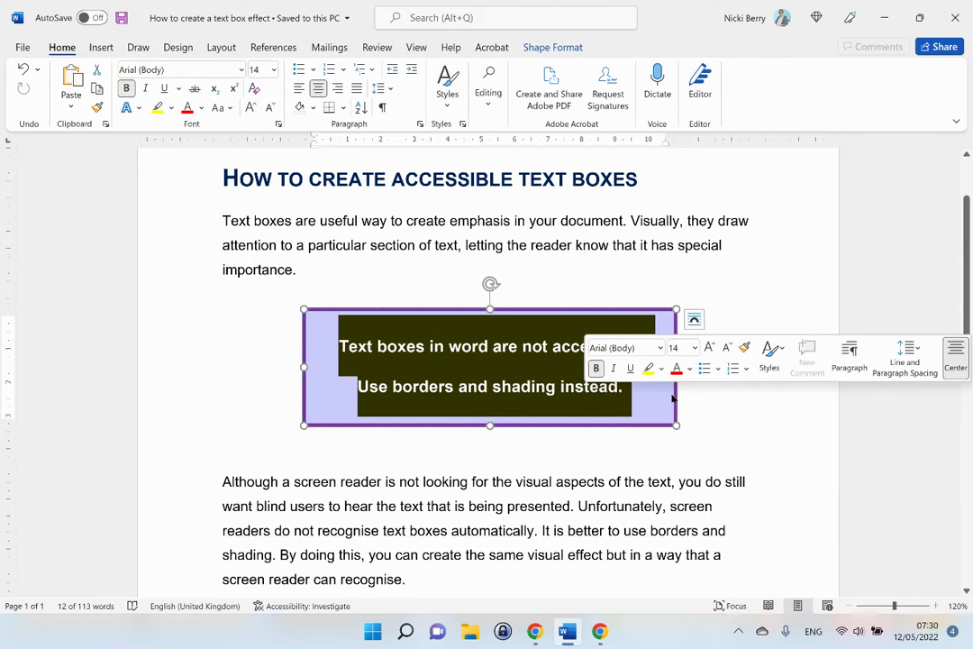
left_click(667, 437)
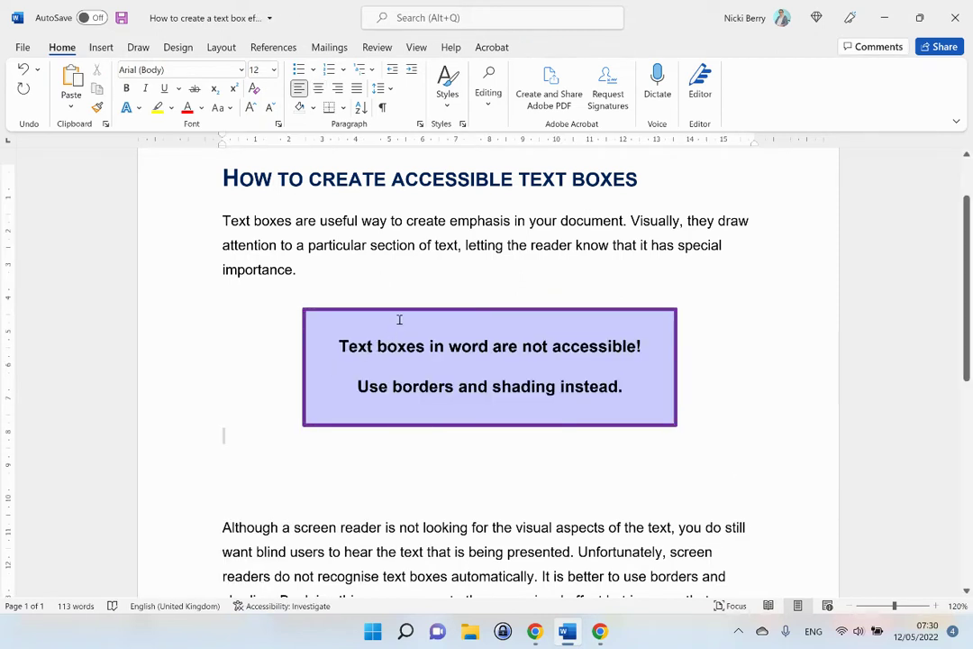
left_click_drag(414, 423, 466, 560)
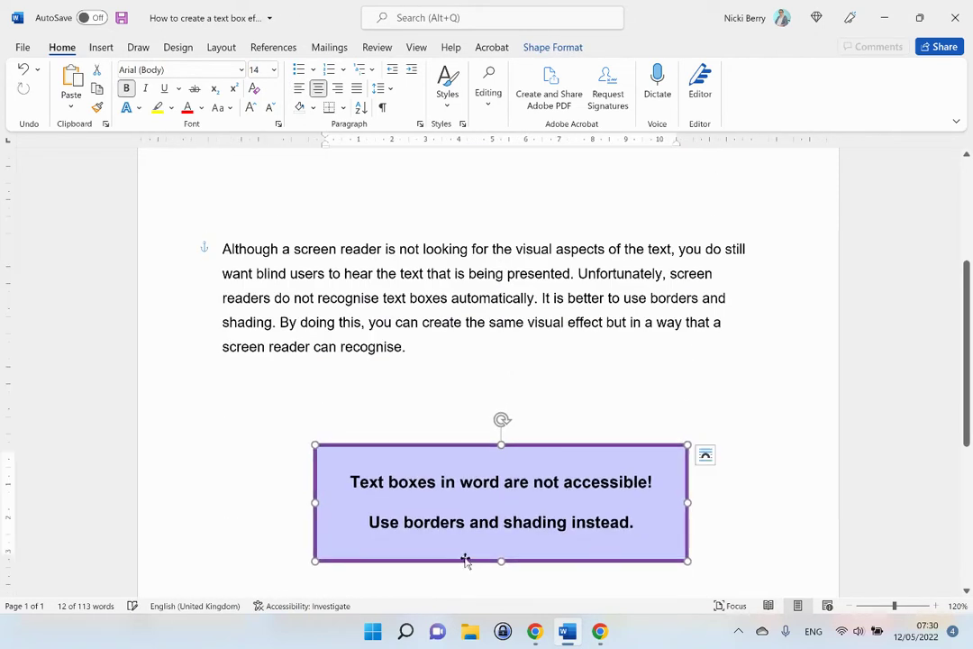
- Paste the two message lines under the introduction, remove the blank lines, and select them
scroll(533, 317, "up", 5)
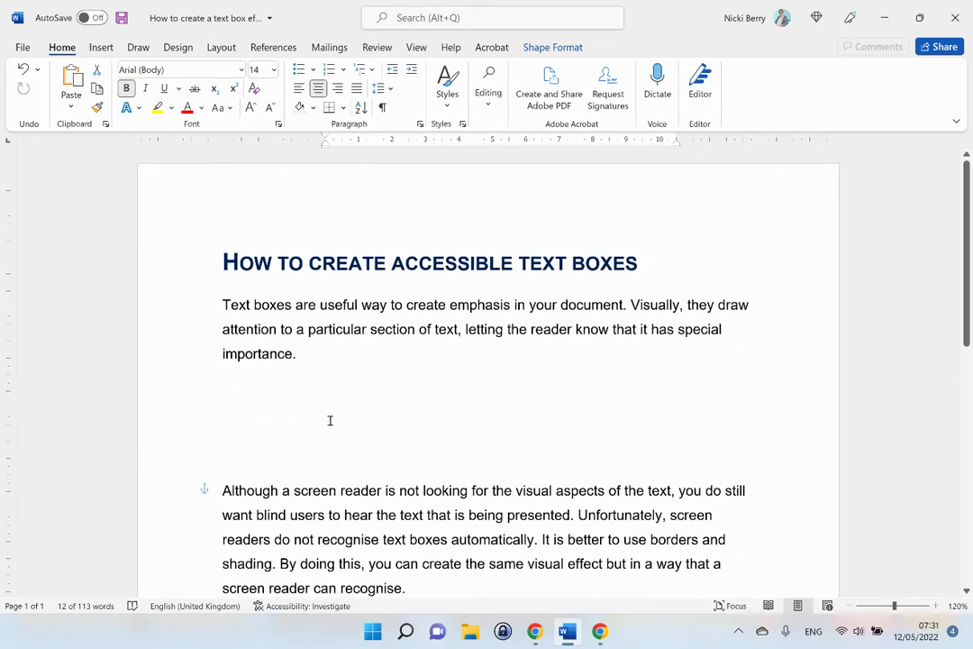
left_click(330, 420)
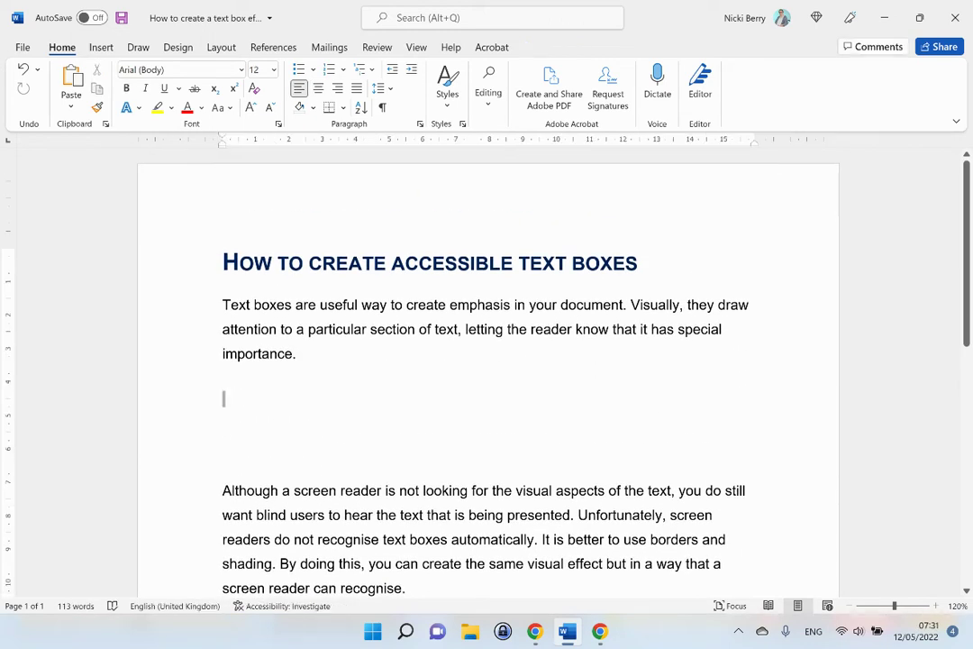
key("ctrl+v")
key("Delete")
key("Delete")
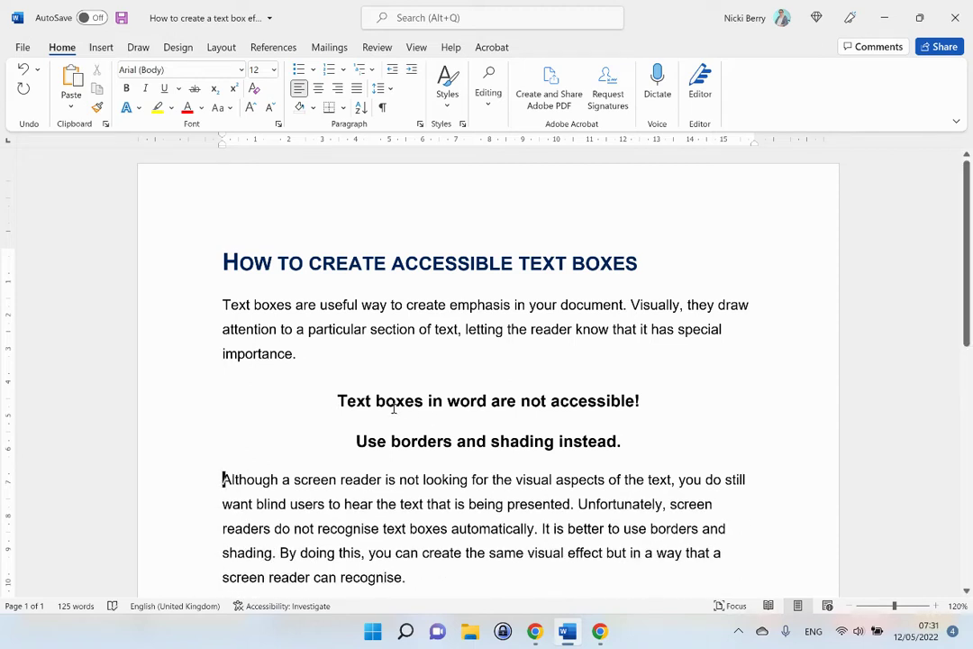
left_click(333, 400)
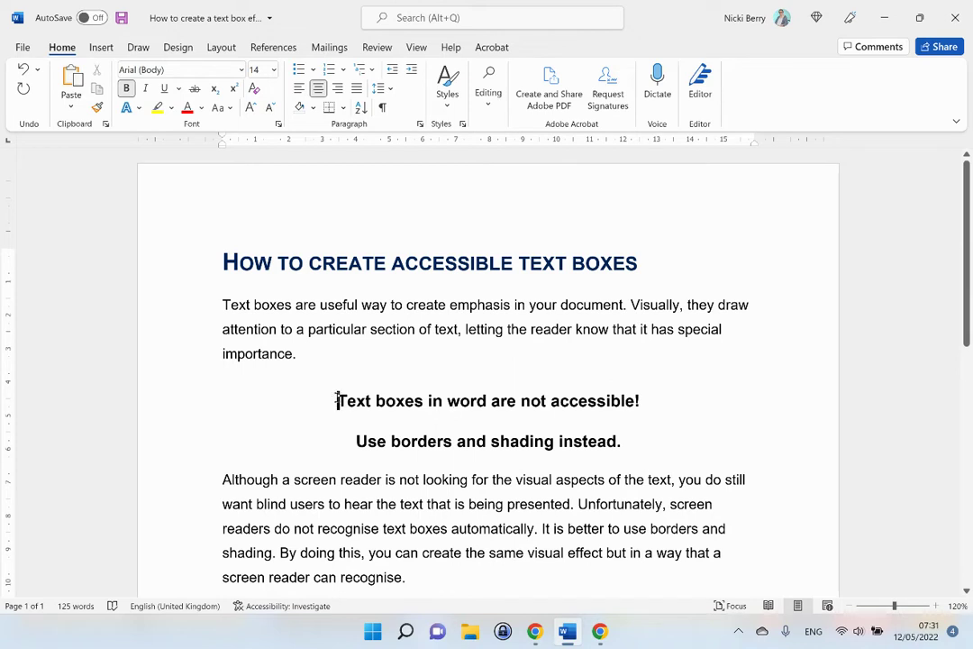
mouse_move(338, 400)
left_mouse_down()
mouse_move(482, 399)
mouse_move(603, 450)
mouse_move(667, 437)
left_mouse_up()
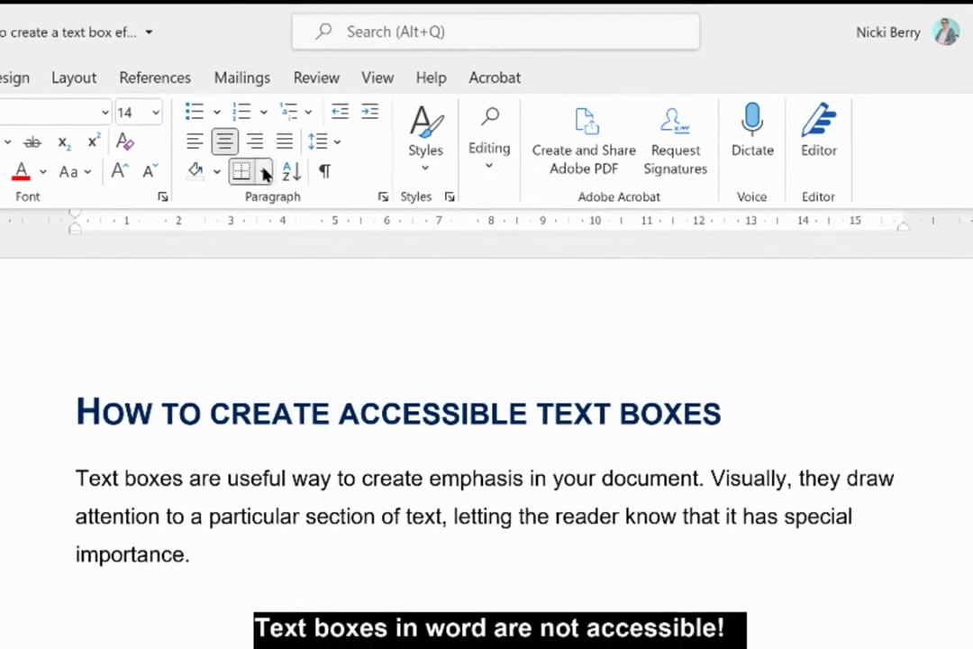
left_click(265, 173)
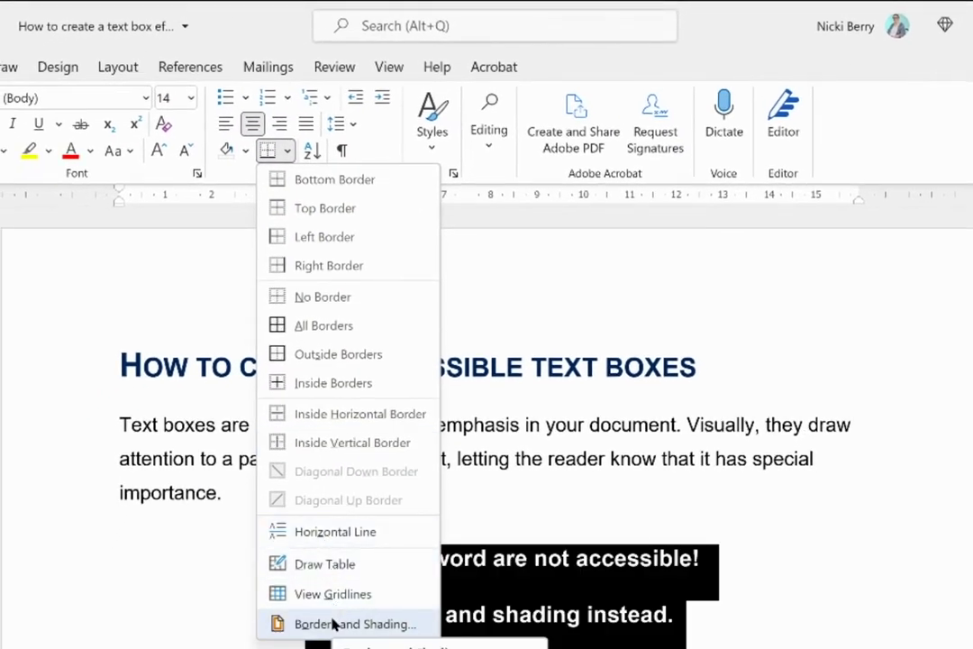
- Open Borders and Shading from the Borders menu, cancel it, then reopen it with Alt, H, B, O
left_click(347, 623)
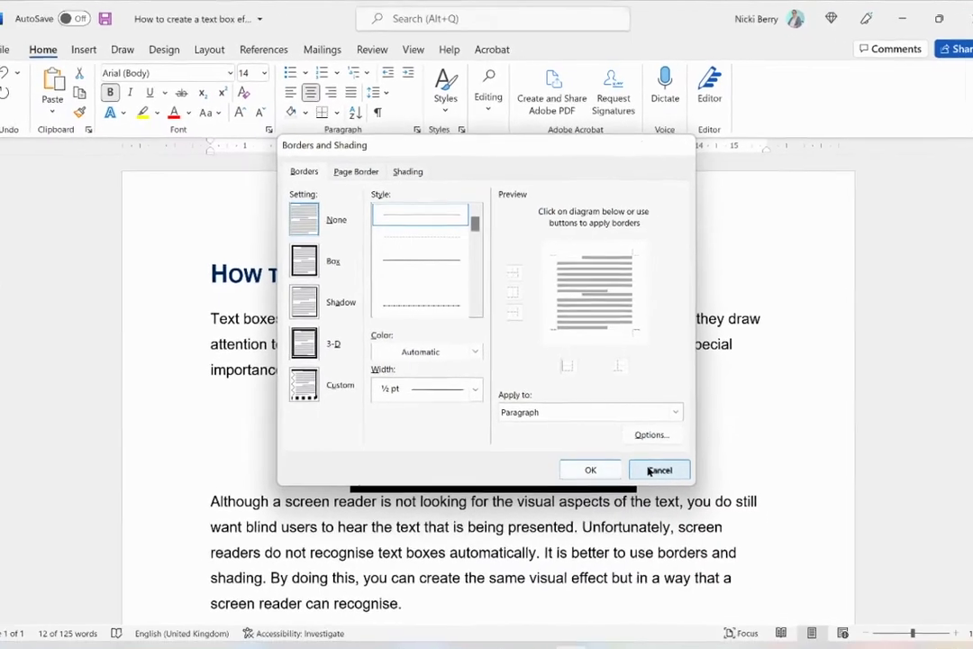
left_click(699, 628)
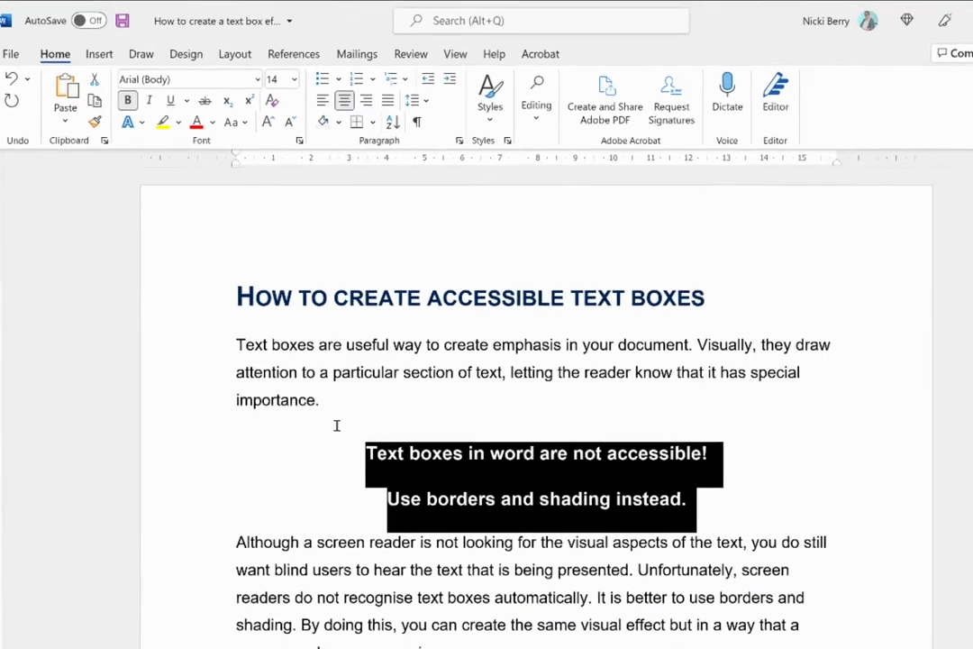
key("alt")
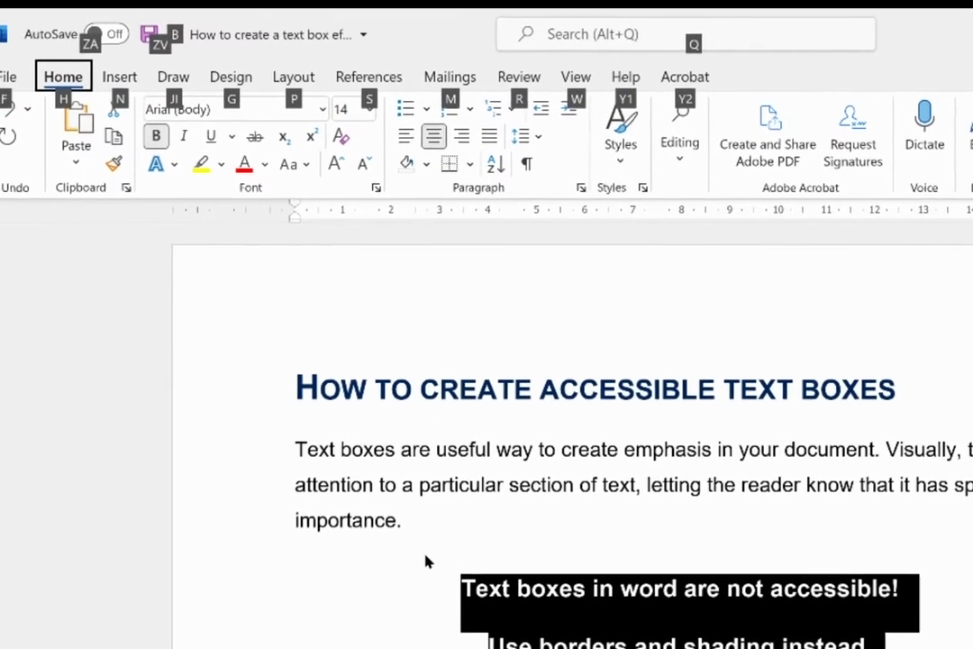
key("h")
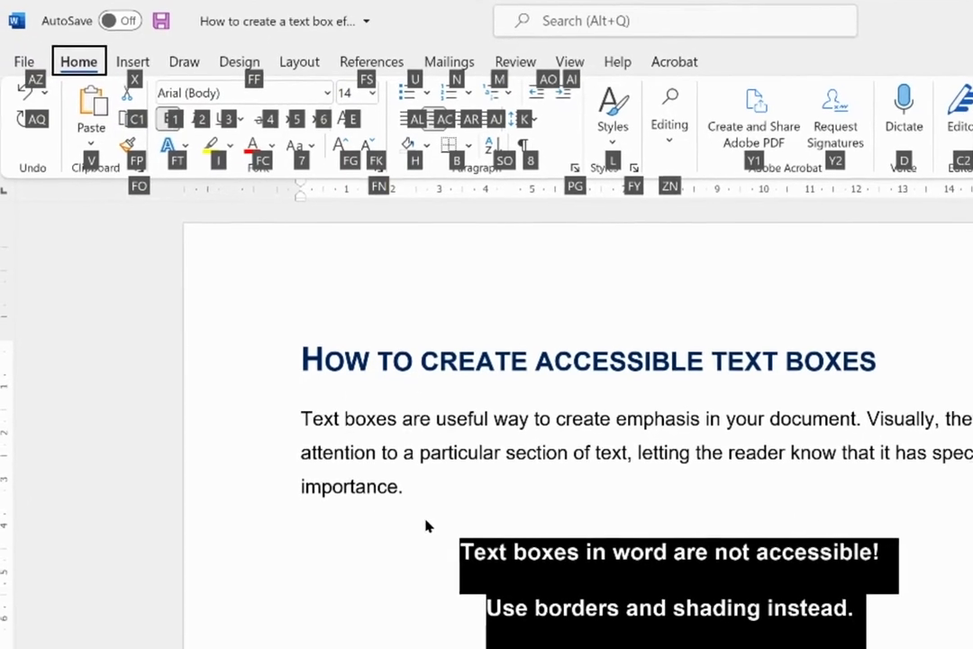
key("b")
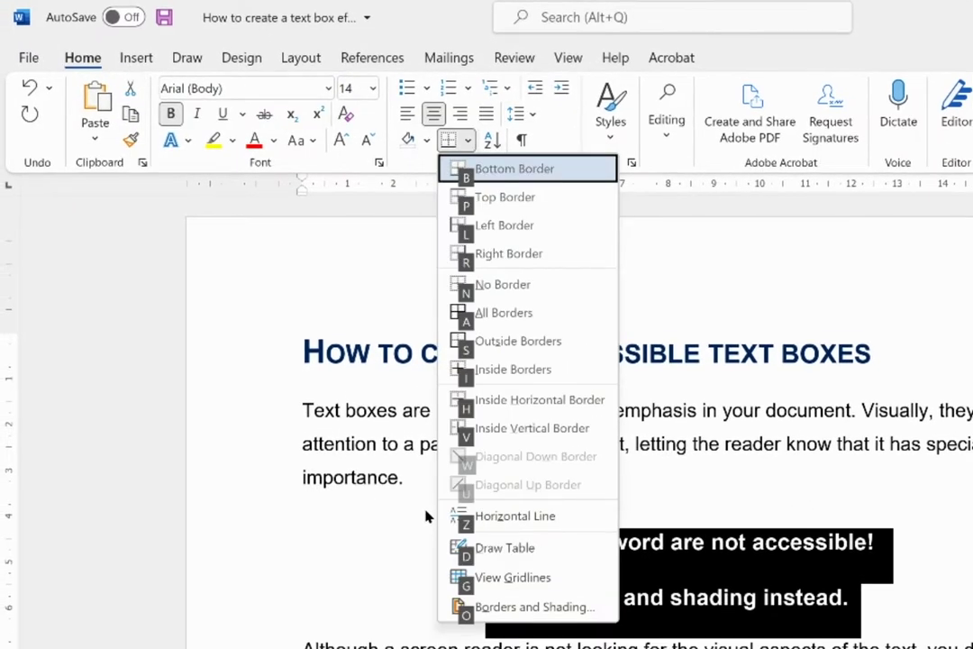
key("o")
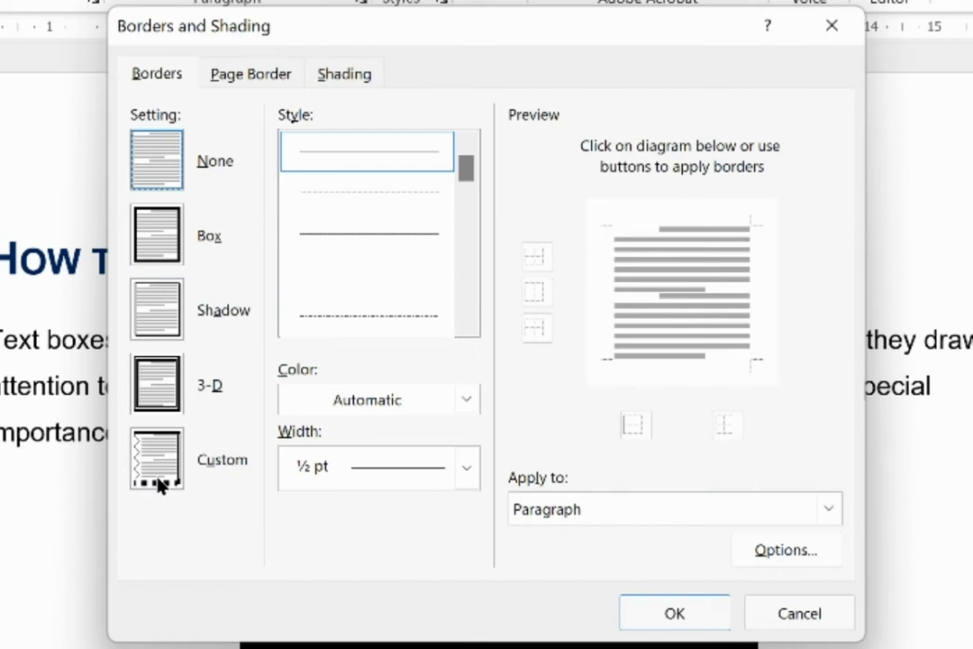
- Choose a Box border in Purple at 3 pt width, then bring up Options
left_click(160, 246)
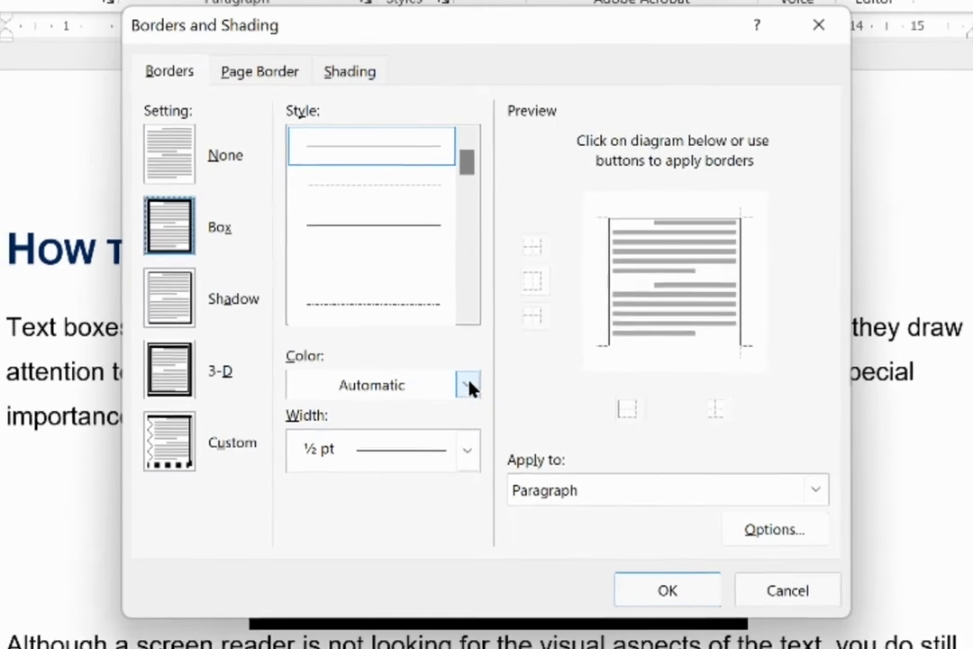
left_click(470, 385)
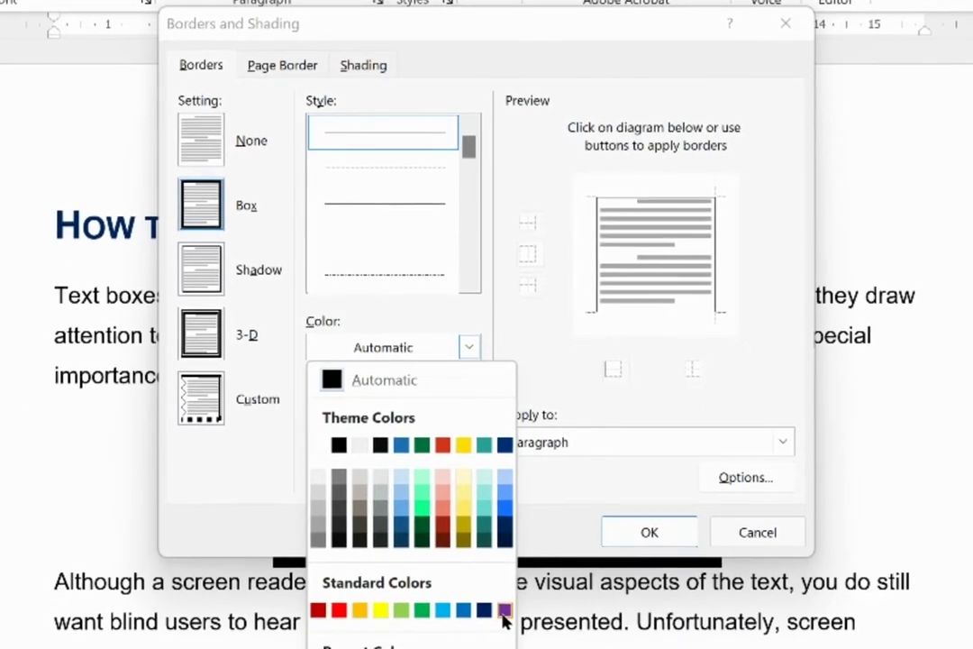
left_click(504, 611)
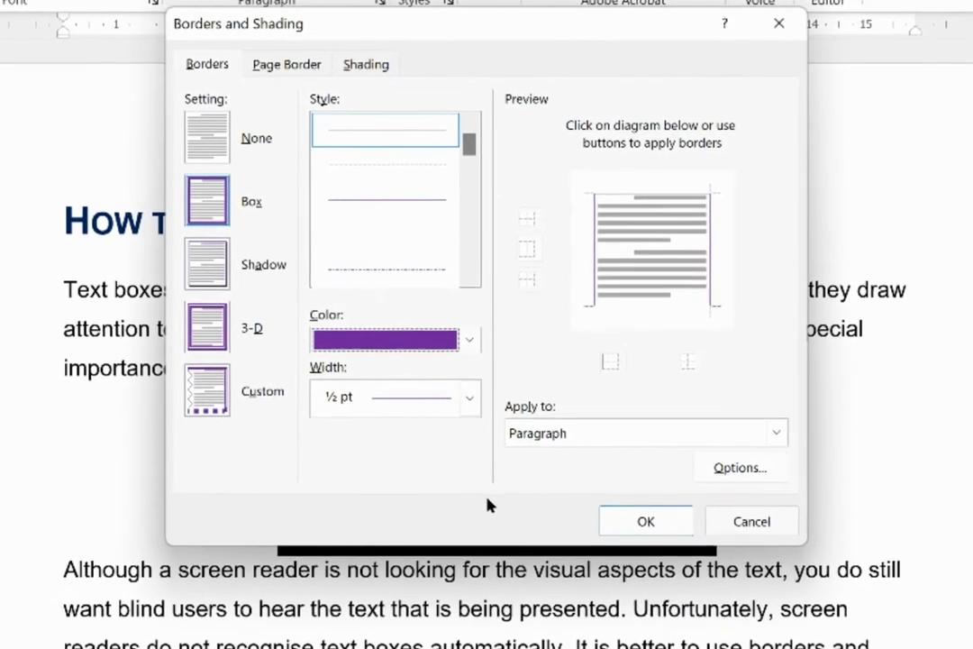
left_click(469, 404)
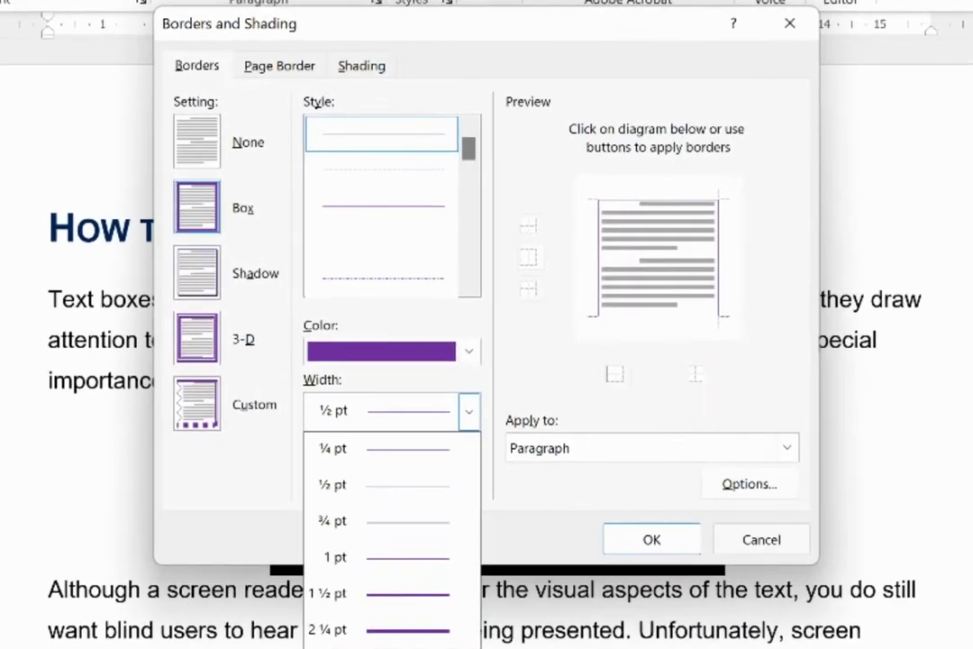
left_click(397, 630)
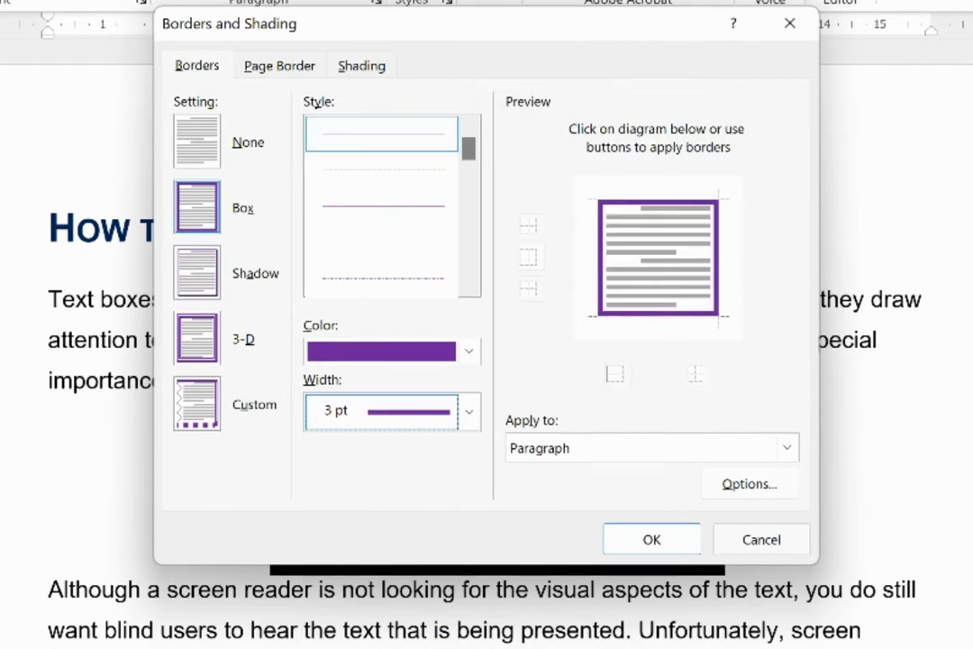
left_click(756, 487)
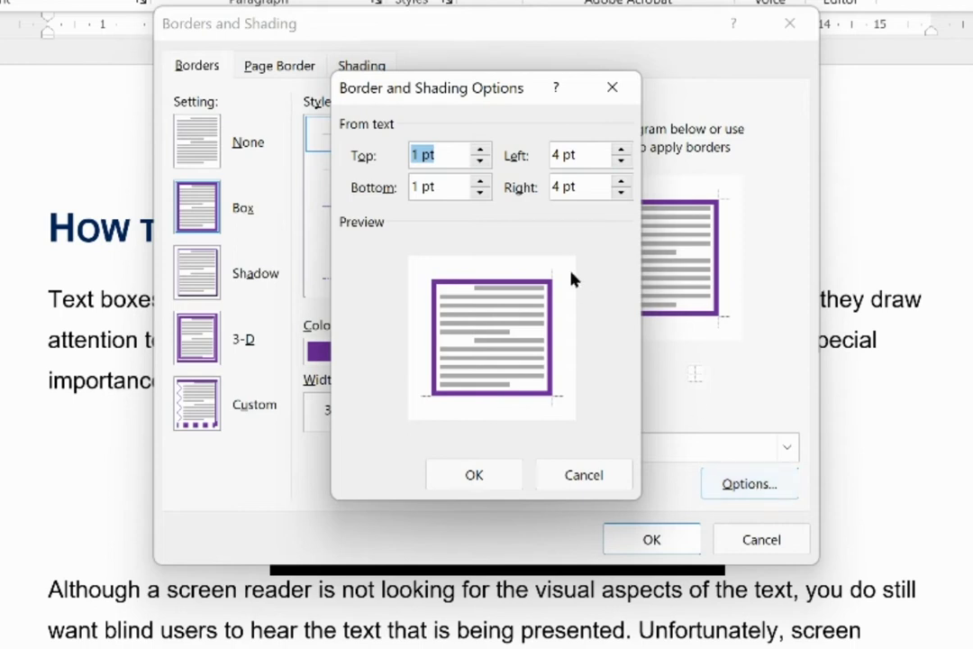
- Change the Top and Bottom spacing from 1 pt to 18 pt and confirm
left_click(422, 154)
type("8")
left_click(417, 186)
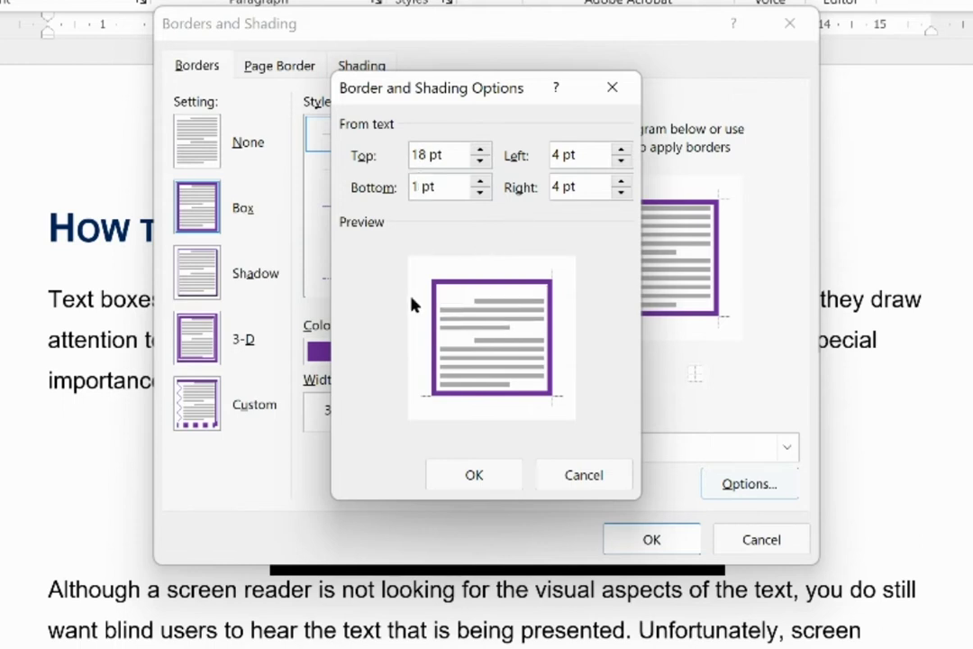
type("8")
left_click(474, 476)
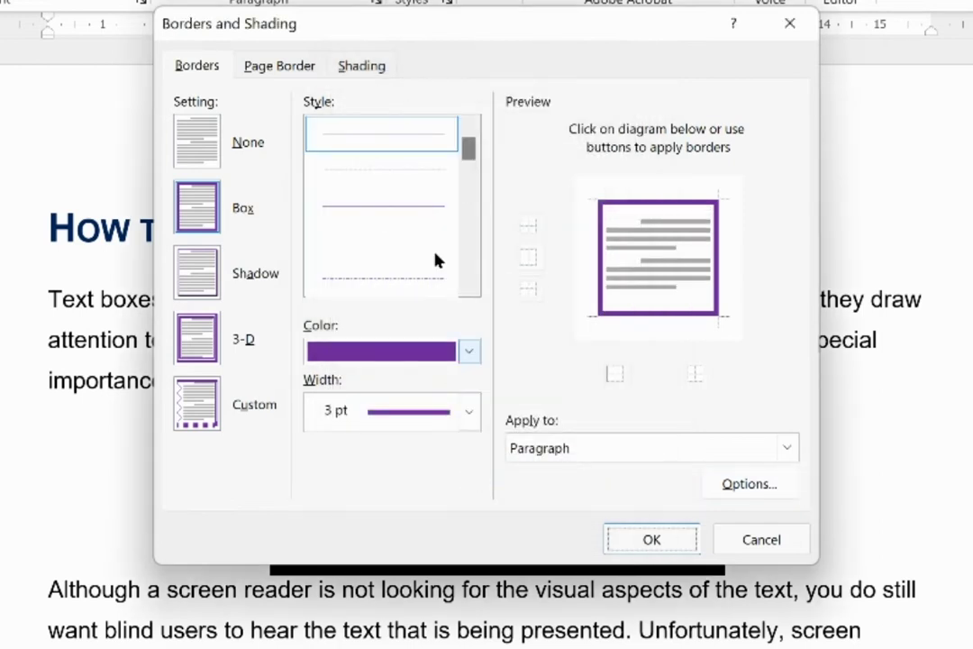
- Give the paragraph a light lavender fill on the Shading tab and apply the border and shading
left_click(363, 67)
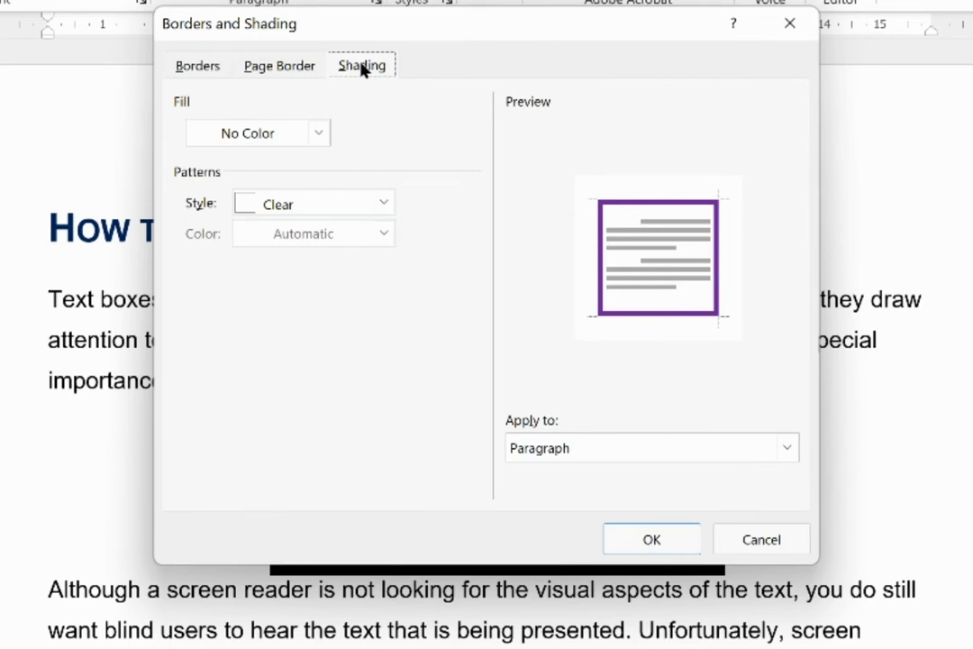
left_click(320, 133)
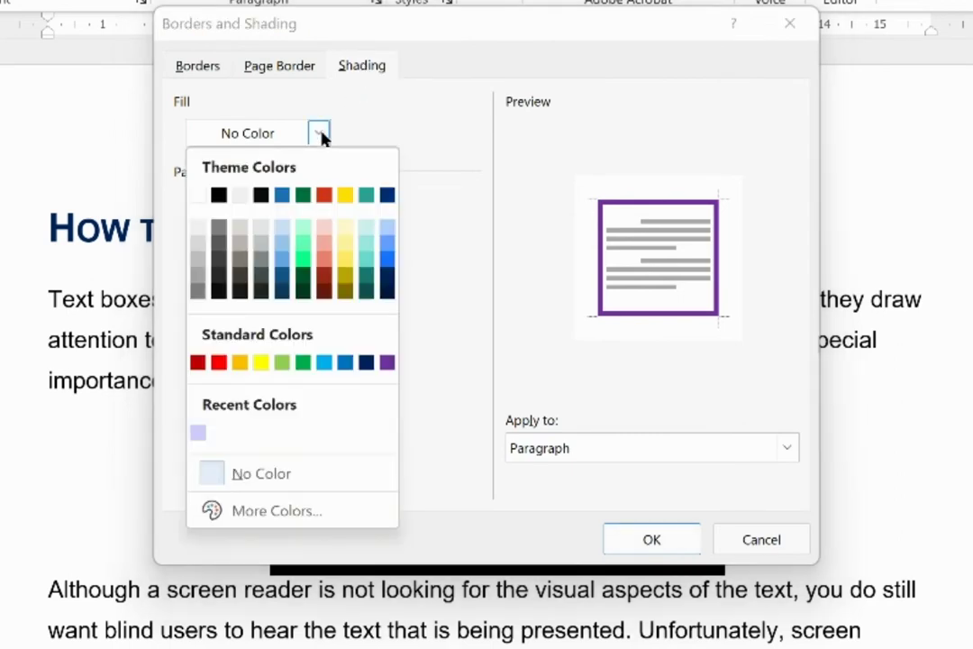
left_click(198, 435)
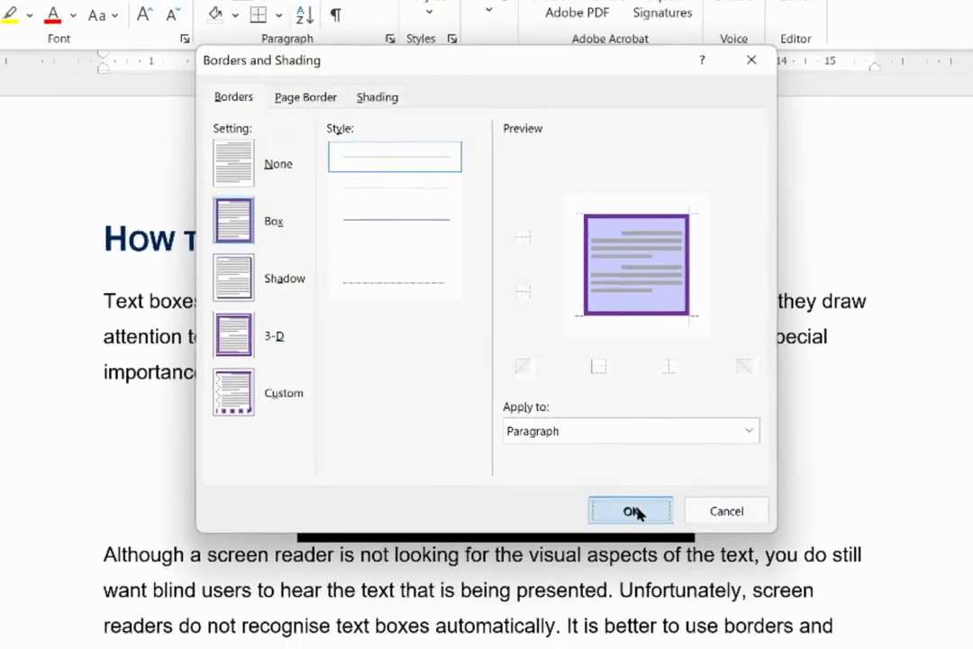
left_click(651, 539)
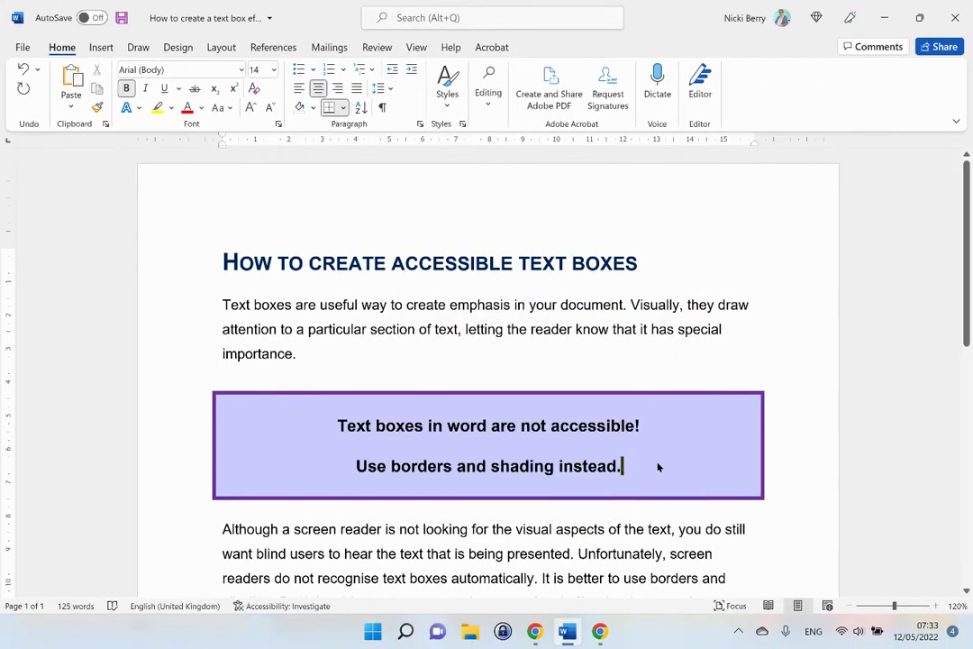
scroll(511, 541, "down", 5)
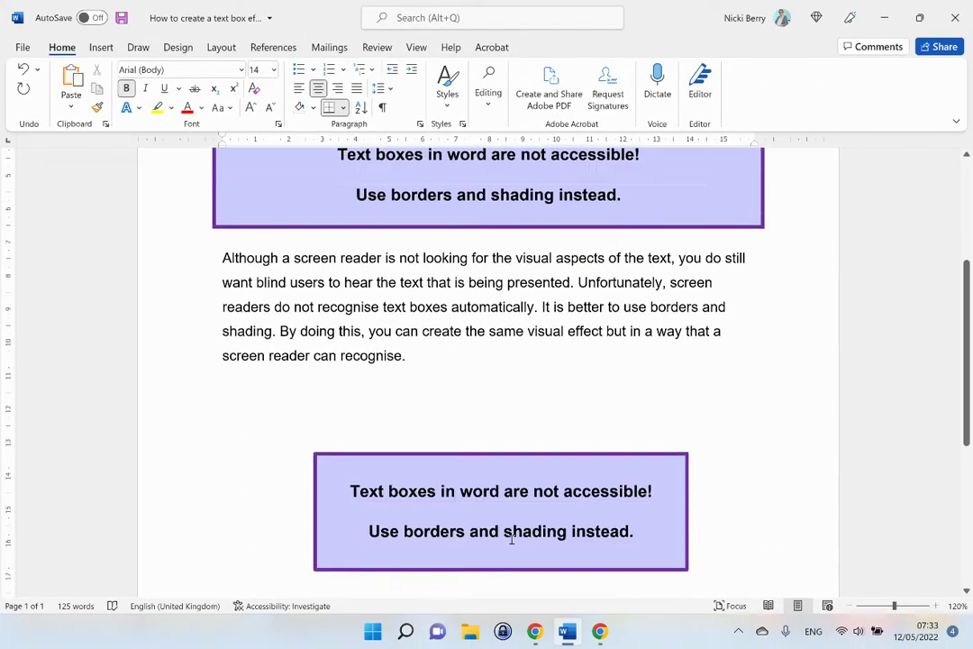
scroll(511, 540, "up", 3)
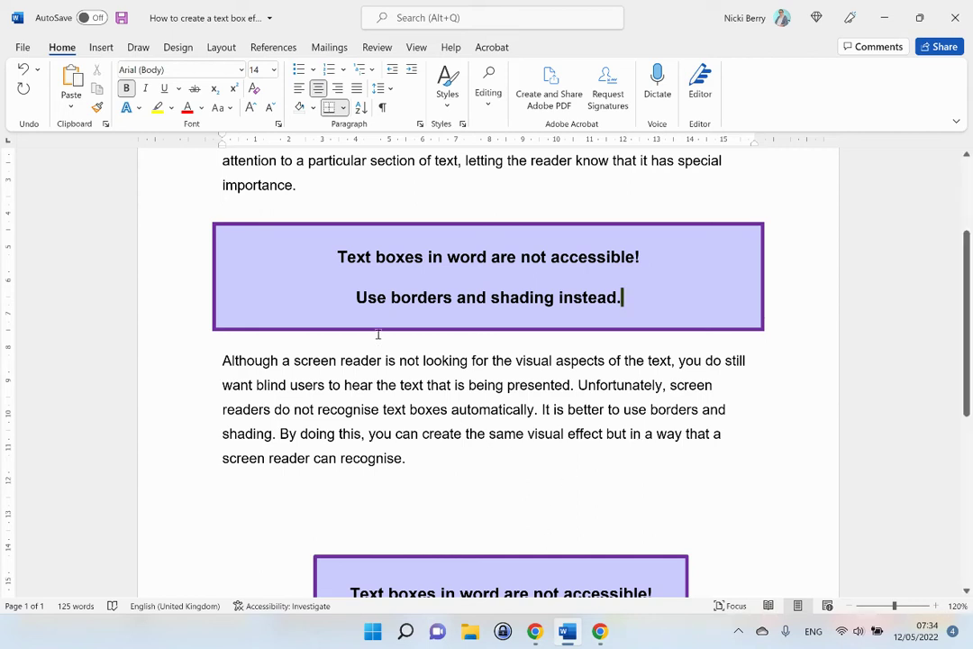
- Select both message lines and set the Layout tab's Left and Right indents to 3 cm
left_click(222, 49)
left_click(61, 49)
key("alt")
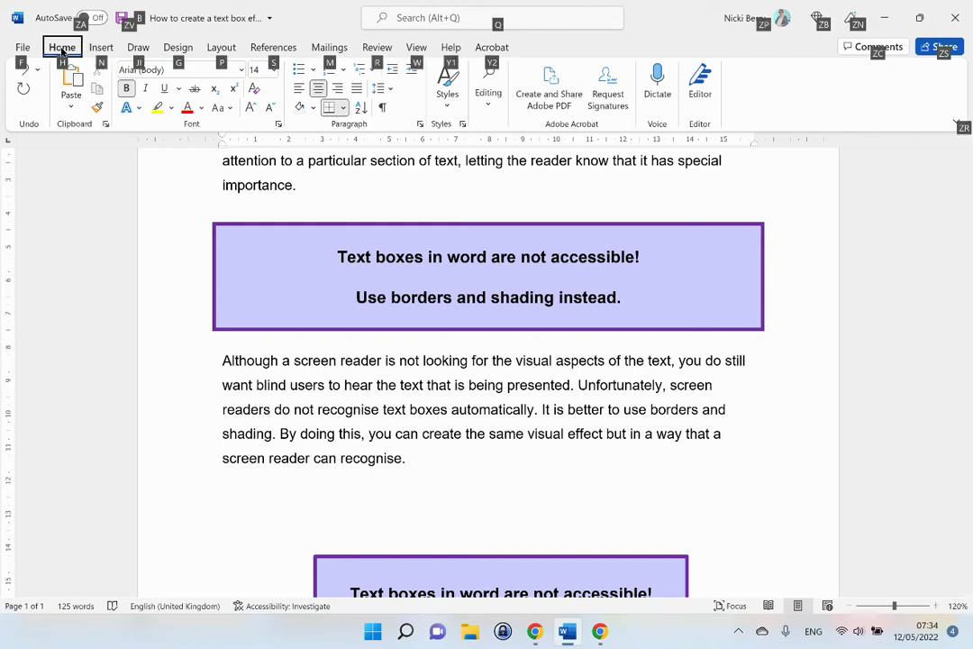
key("p")
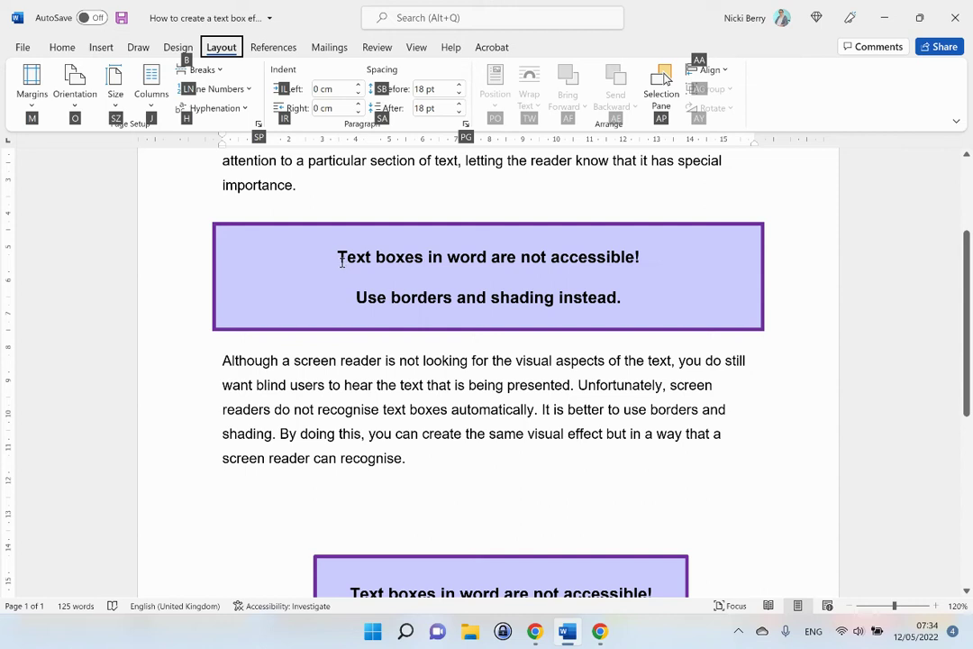
key("Escape")
key("Escape")
left_click_drag(338, 257, 636, 307)
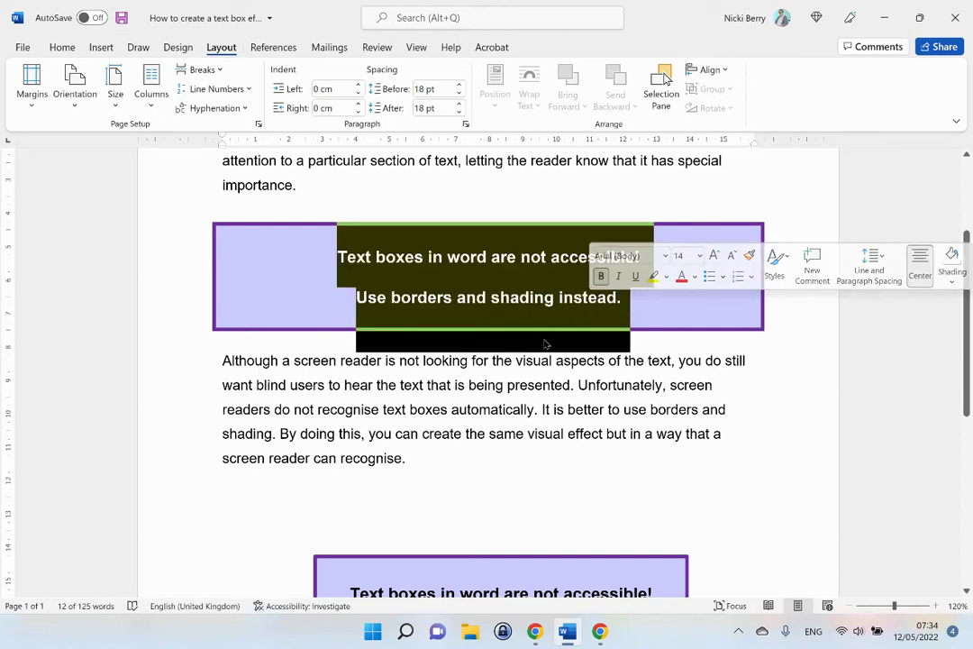
left_click_drag(360, 87, 360, 88)
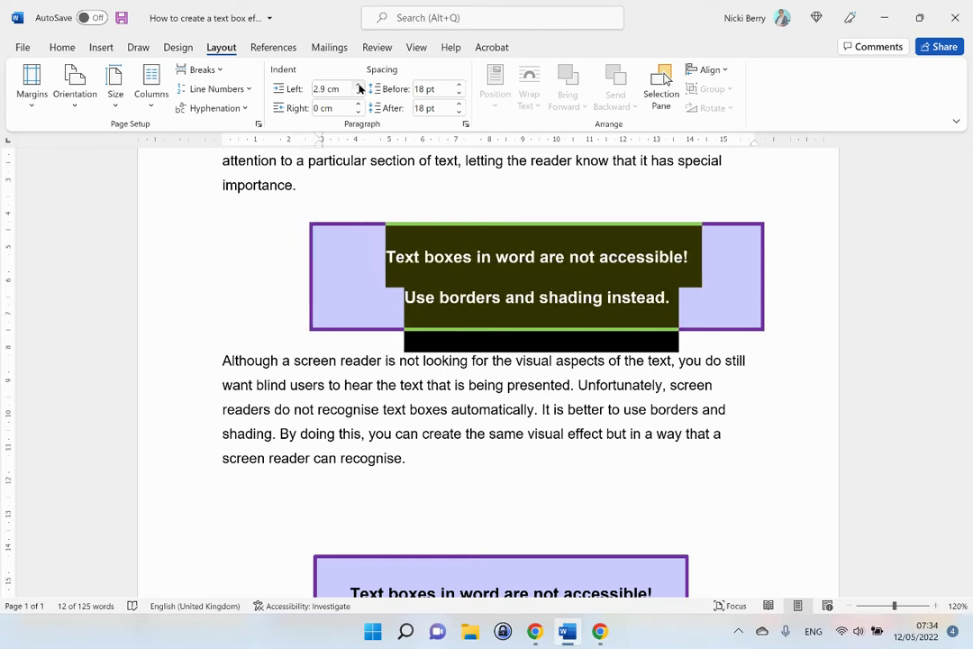
left_click(359, 88)
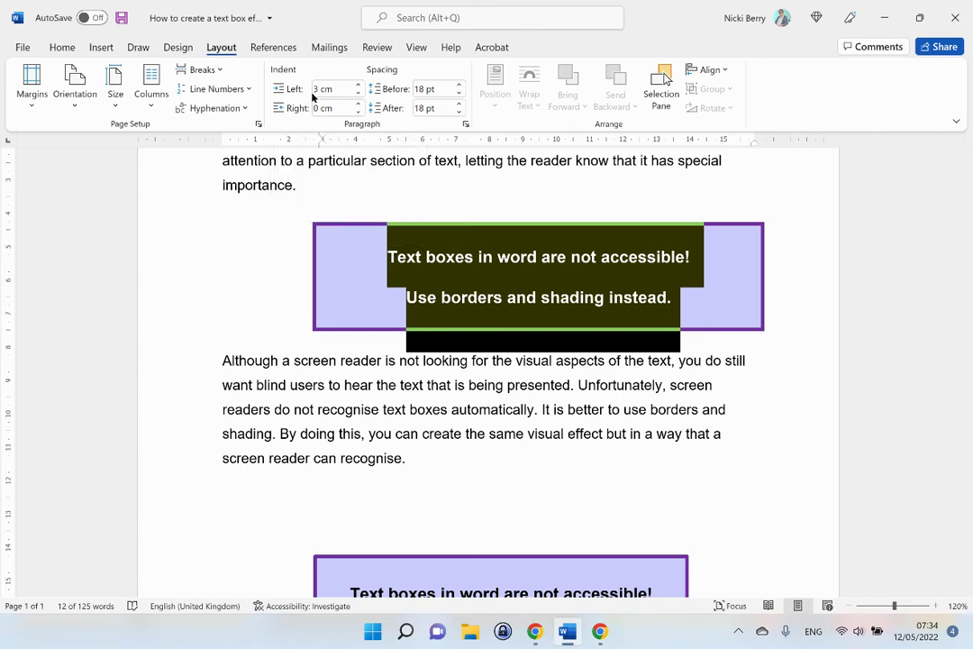
left_click(320, 109)
type("3")
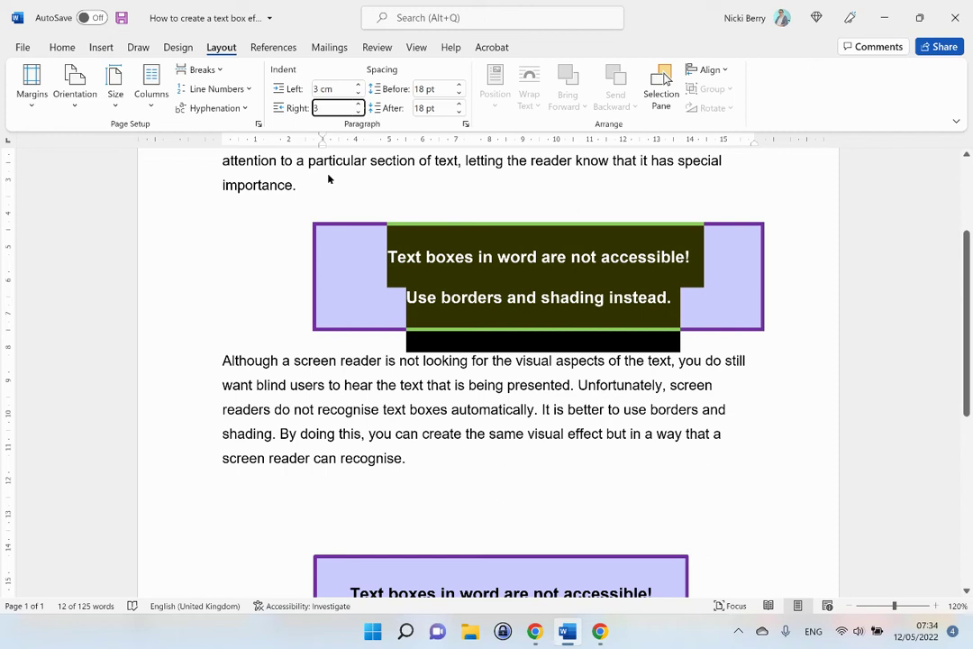
key("Tab")
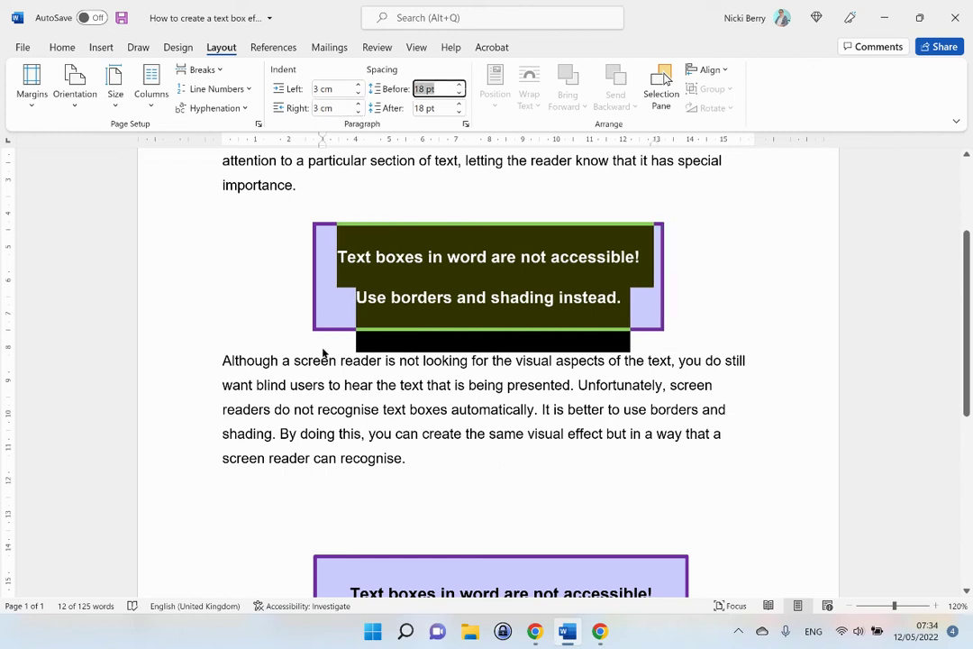
- Select the original text box below the shaded message and delete it
left_click(522, 559)
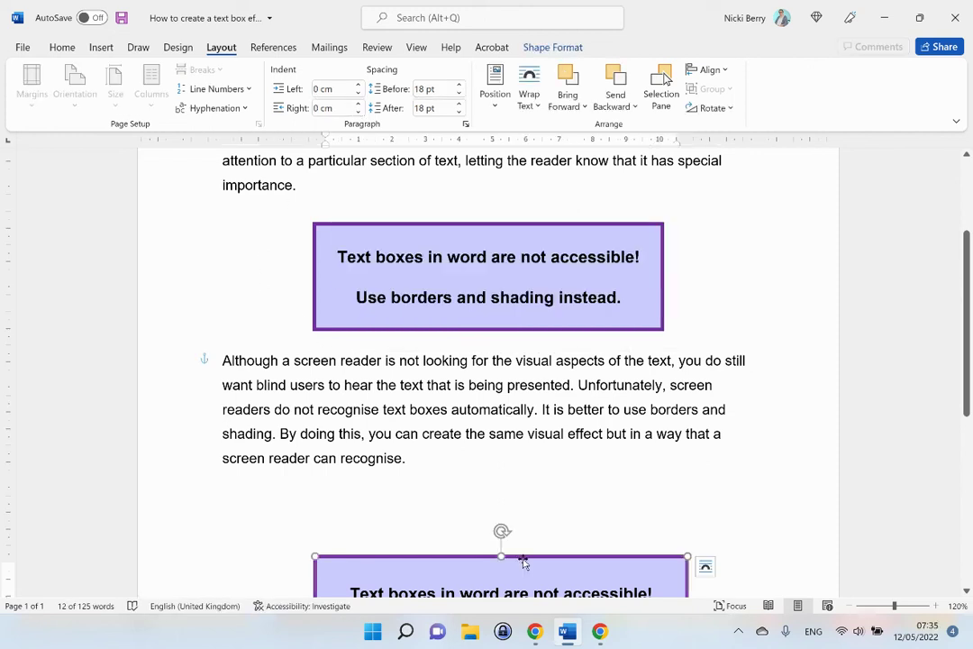
scroll(532, 500, "down", 2)
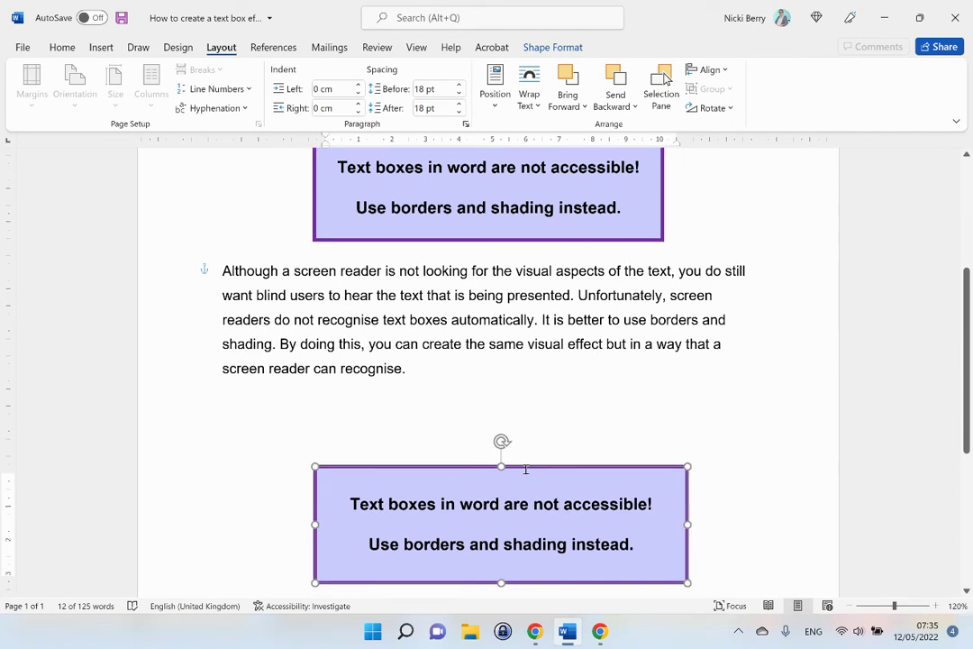
key("Escape")
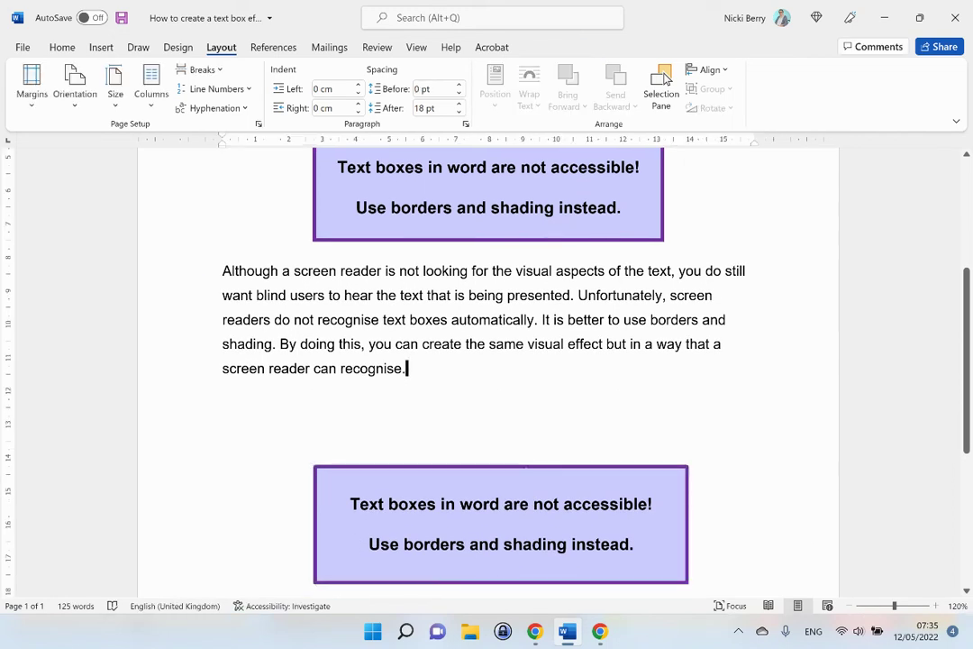
left_click(522, 467)
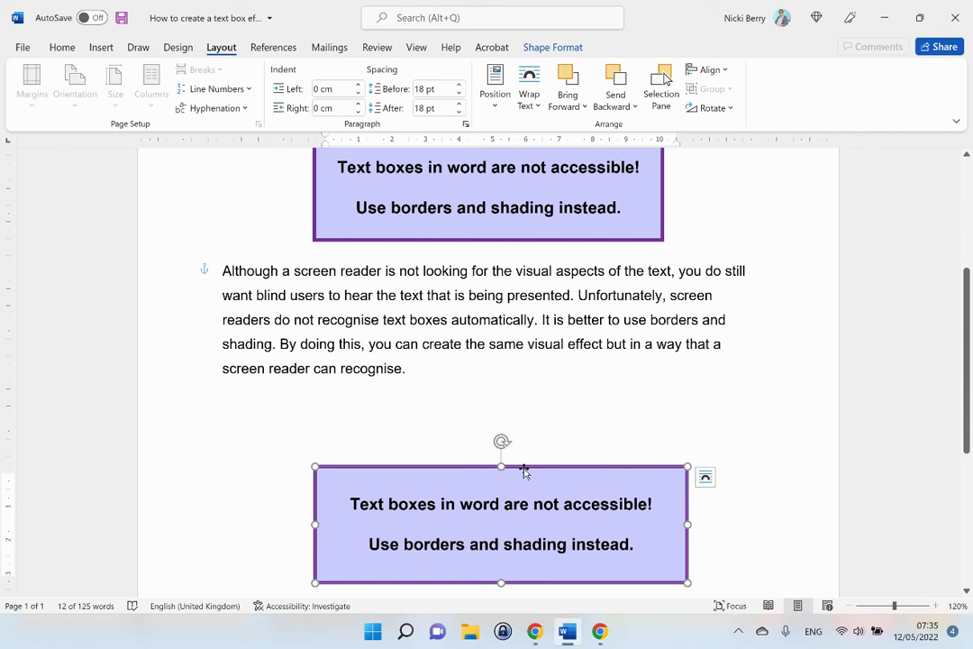
key("Delete")
left_click(488, 487)
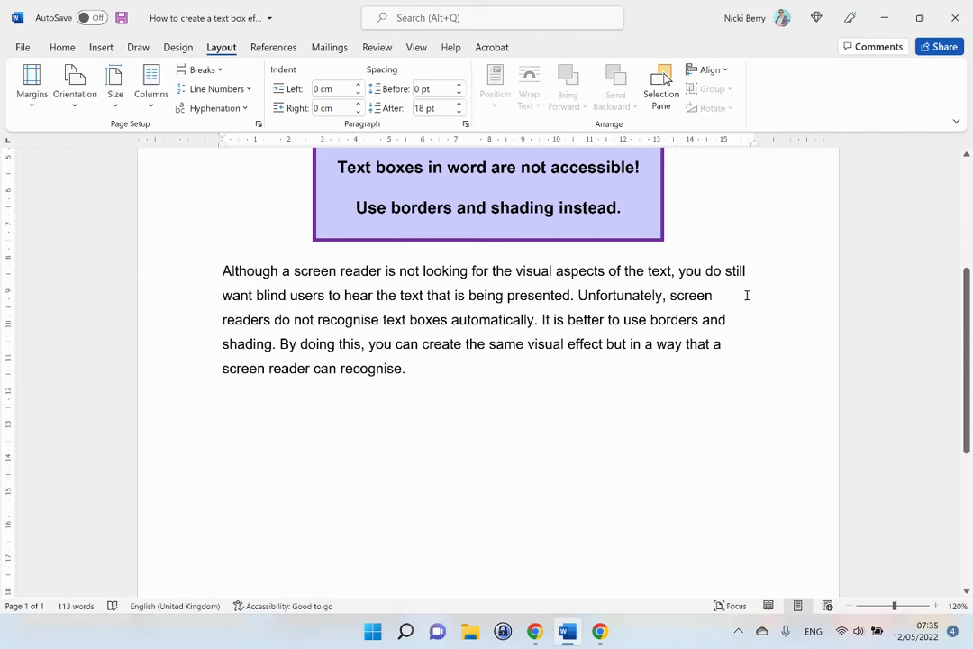
scroll(747, 294, "down", 3)
scroll(745, 291, "up", 7)
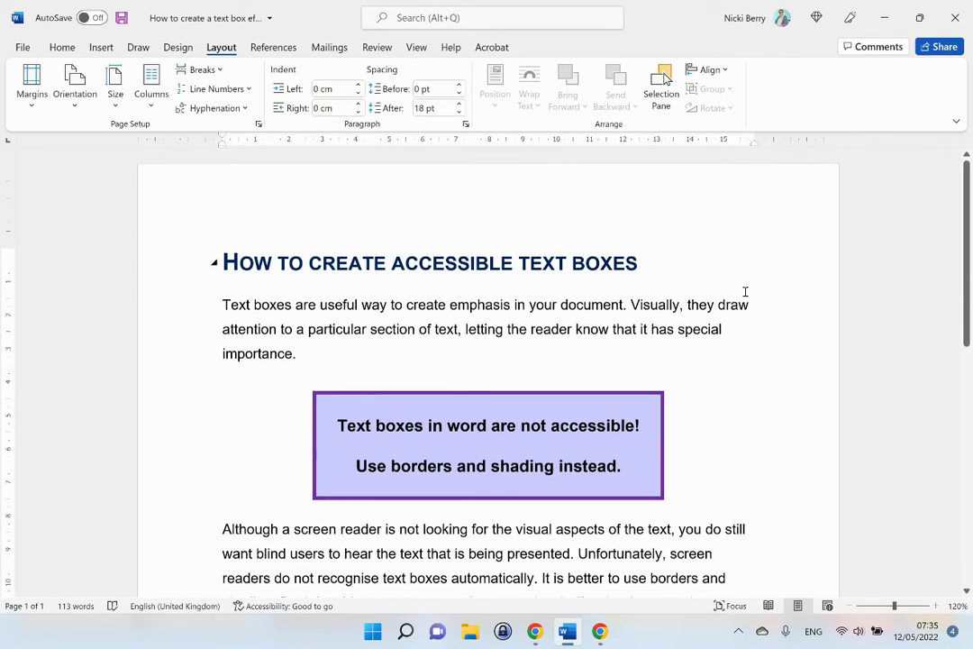
- Move through the introduction's sentences and the two boxed message lines with the keyboard
scroll(745, 291, "down", 1)
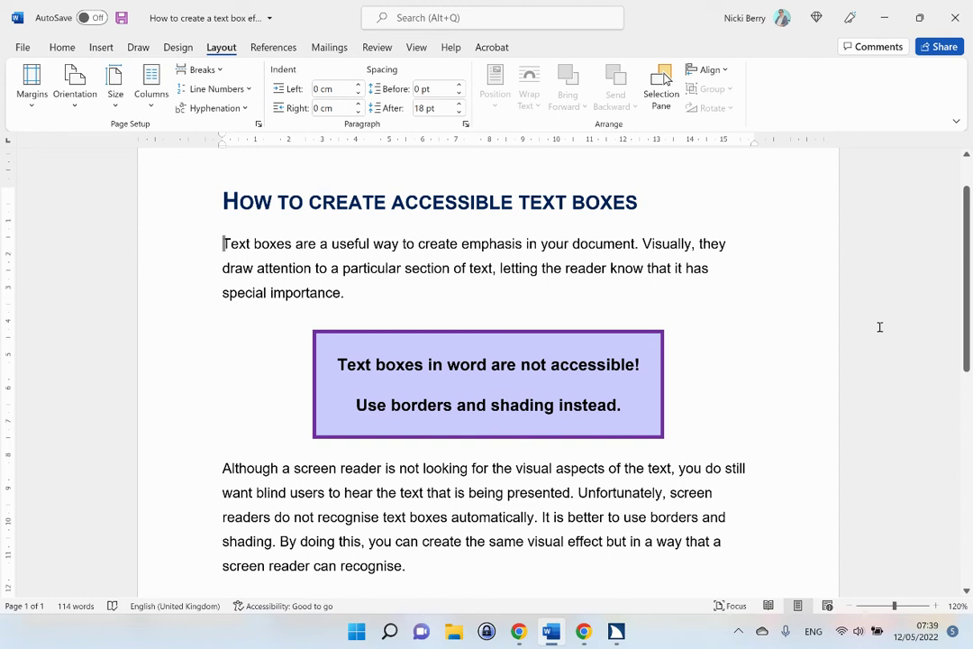
key("ctrl+Right")
key("ctrl+Right")
key("ctrl+Right")
key("ctrl+Right")
key("ctrl+Right")
key("ctrl+Right")
key("ctrl+Right")
key("ctrl+Right")
key("ctrl+Right")
key("ctrl+Right")
key("ctrl+Right")
key("ctrl+Right")
key("ctrl+Right")
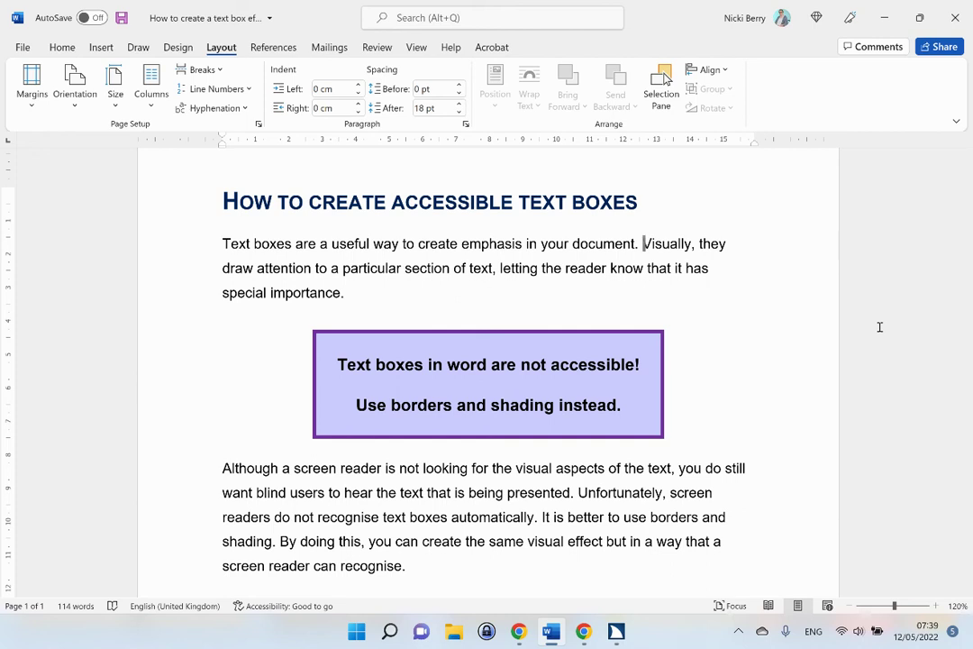
key("Down")
key("Down")
key("Down")
key("Home")
key("Down")
key("Down")
key("alt+Down")
key("alt+Down")
key("alt+Down")
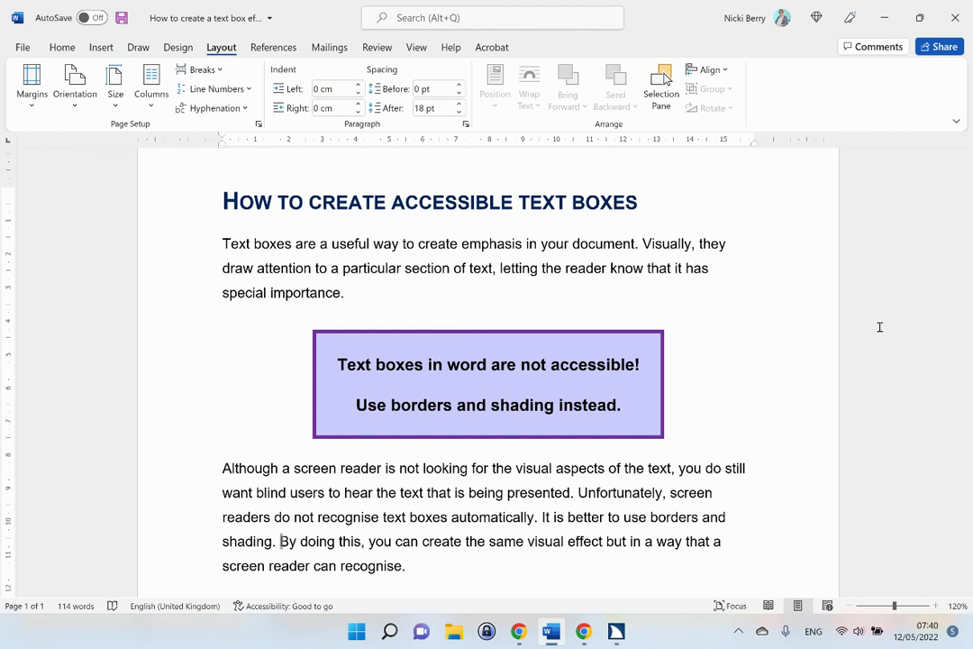